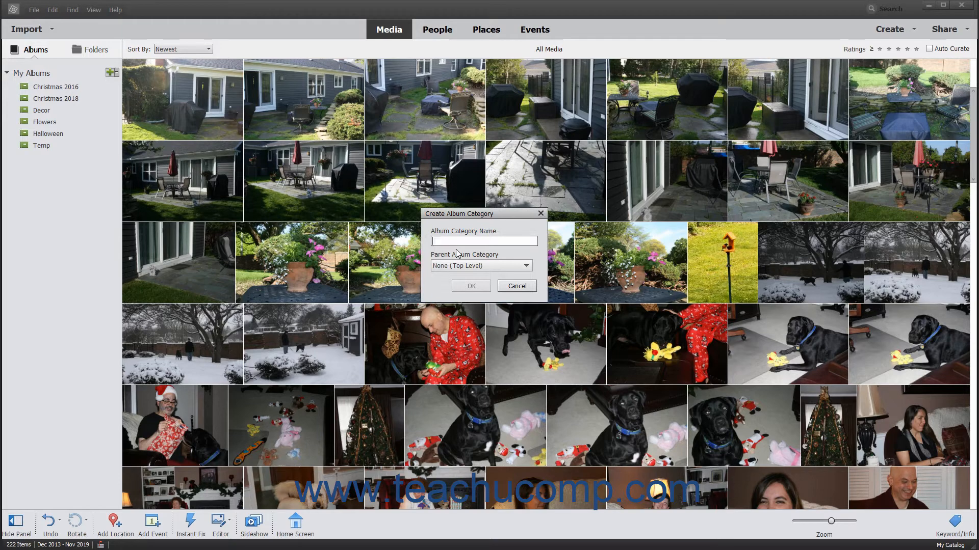
Create an album category named Holidays at the top level, with no parent category
{"action": "type", "text": "Holidays"}
{"action": "left_click", "coordinate": [524, 267]}
{"action": "left_click", "coordinate": [523, 267]}
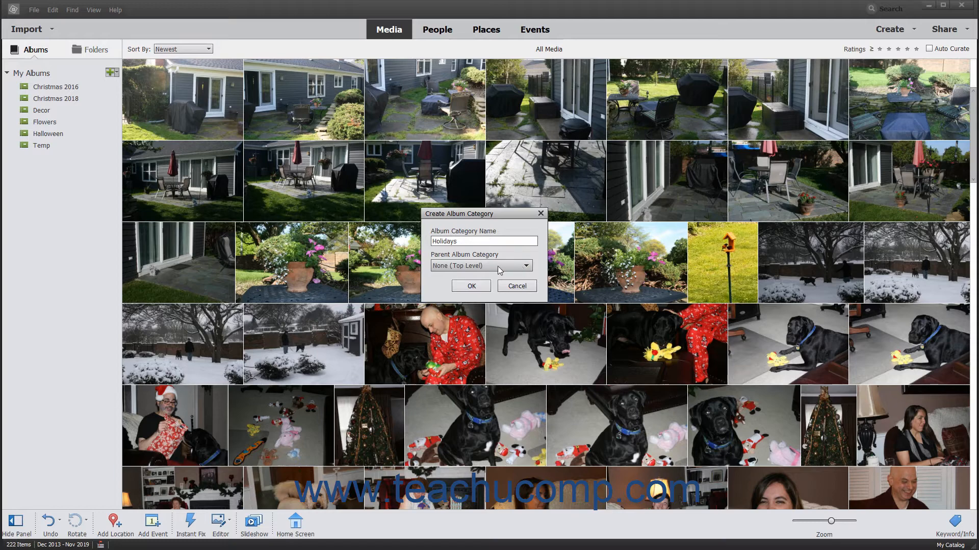
{"action": "left_click", "coordinate": [468, 286]}
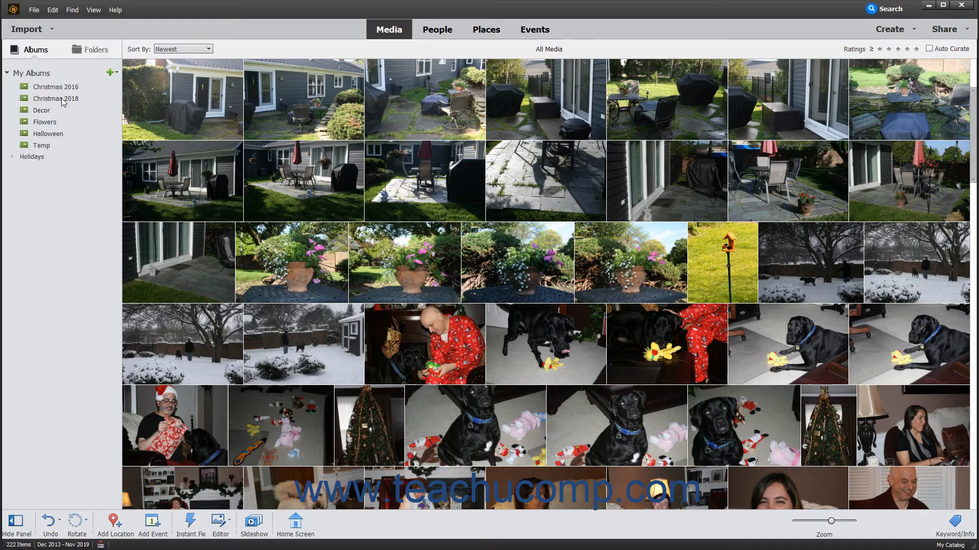
Move the Christmas 2018 and Christmas 2016 albums into the Holidays category
{"action": "left_click_drag", "start_coordinate": [64, 103], "coordinate": [47, 160]}
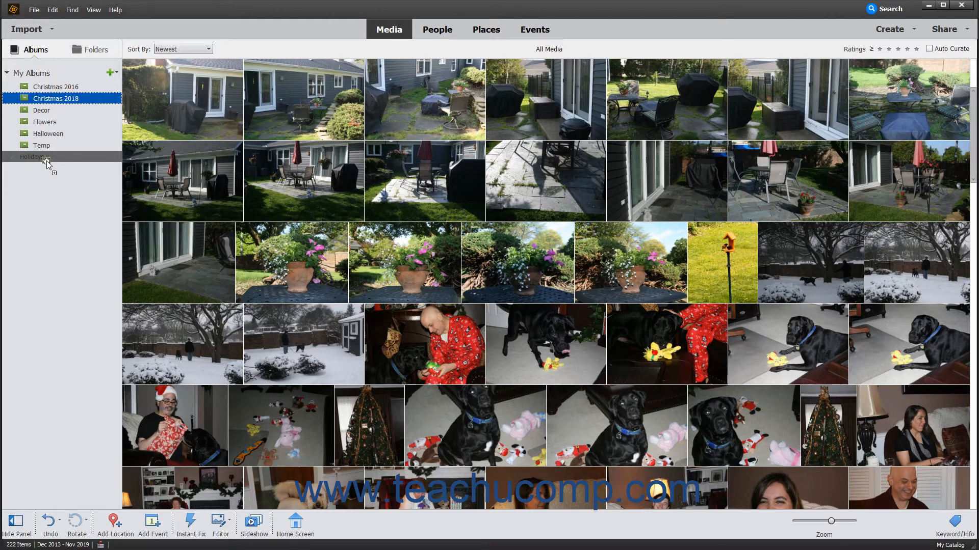
{"action": "left_click_drag", "start_coordinate": [47, 160], "coordinate": [41, 156]}
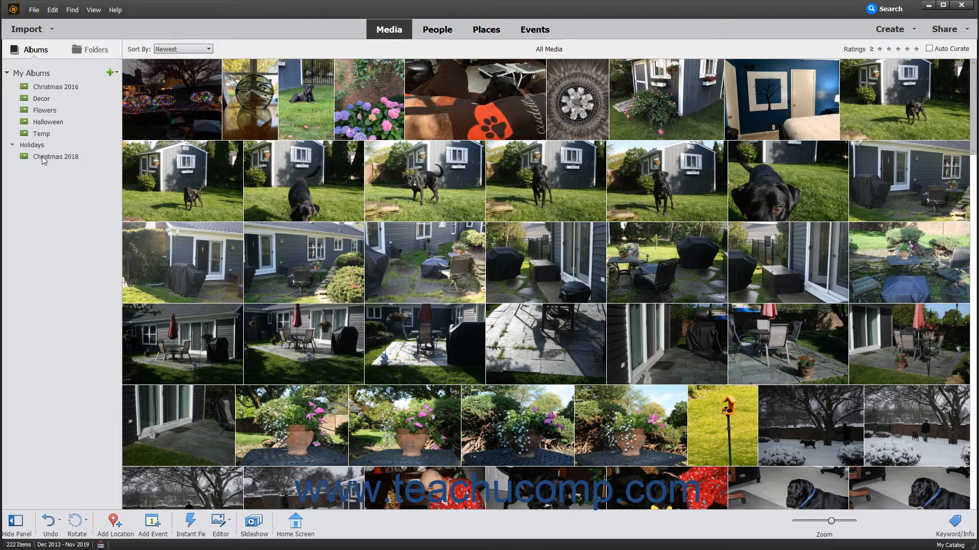
{"action": "left_click_drag", "start_coordinate": [57, 87], "coordinate": [45, 149]}
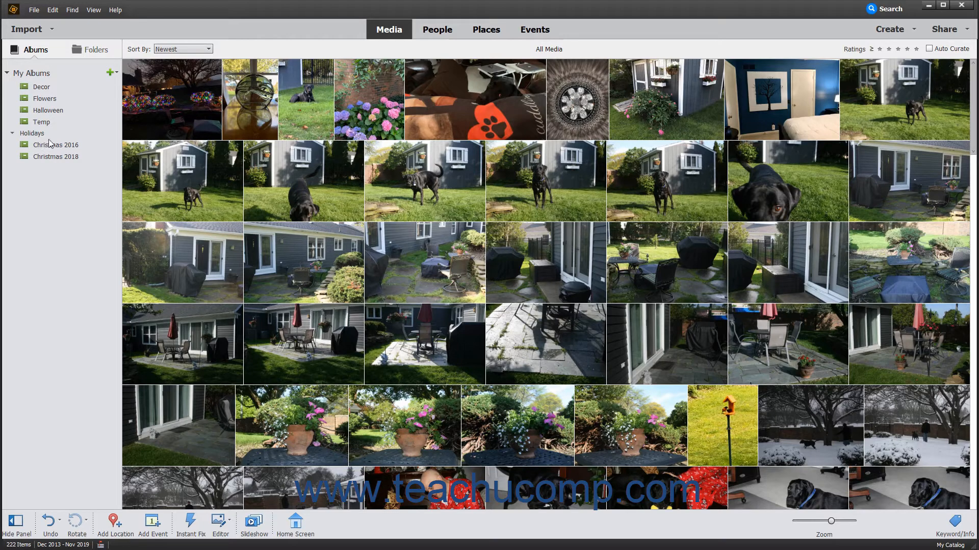
Collapse all albums in the album list and expand them all again
{"action": "left_click", "coordinate": [118, 73]}
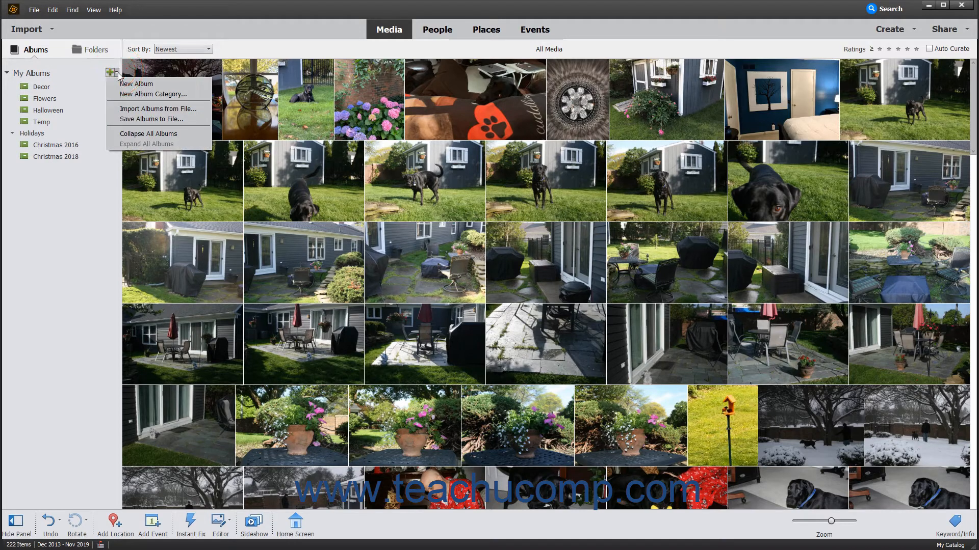
{"action": "left_click", "coordinate": [131, 134]}
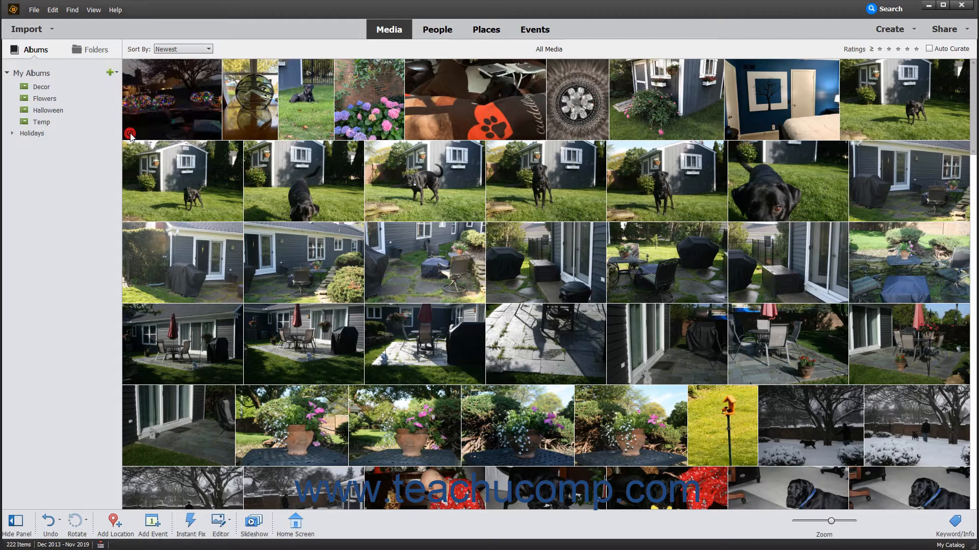
{"action": "left_click", "coordinate": [114, 73]}
{"action": "left_click", "coordinate": [133, 144]}
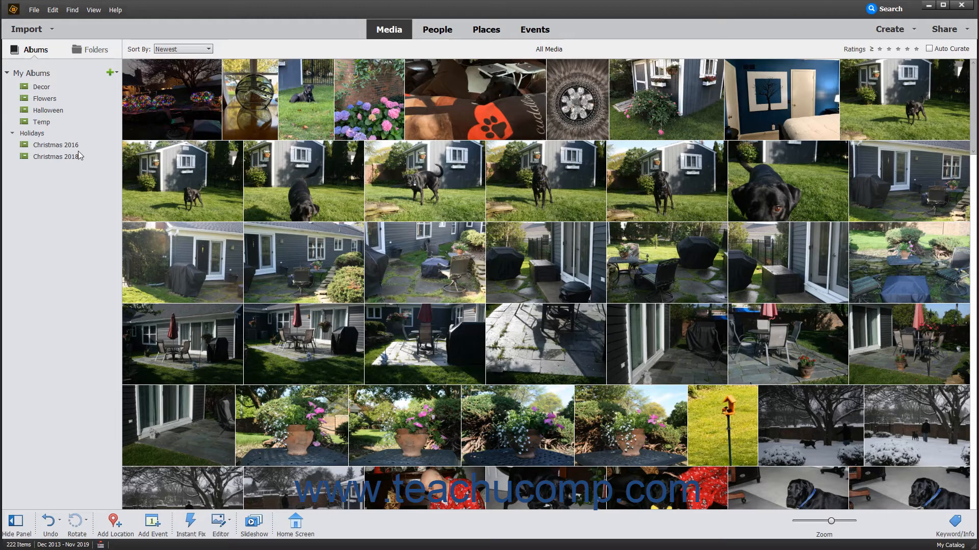
Export only the Holidays album category to an XML file named Albums.xml in the Documents folder
{"action": "left_click", "coordinate": [116, 72]}
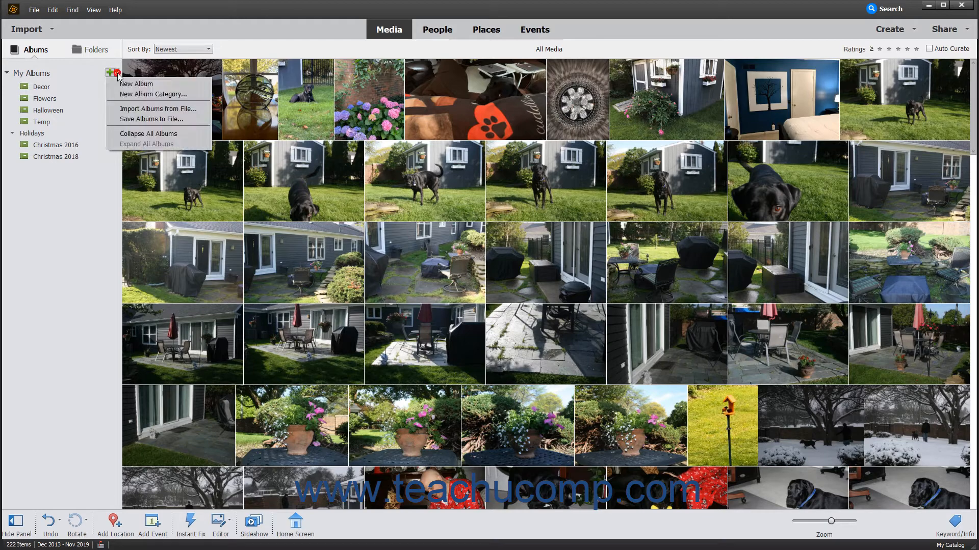
{"action": "left_click", "coordinate": [124, 120]}
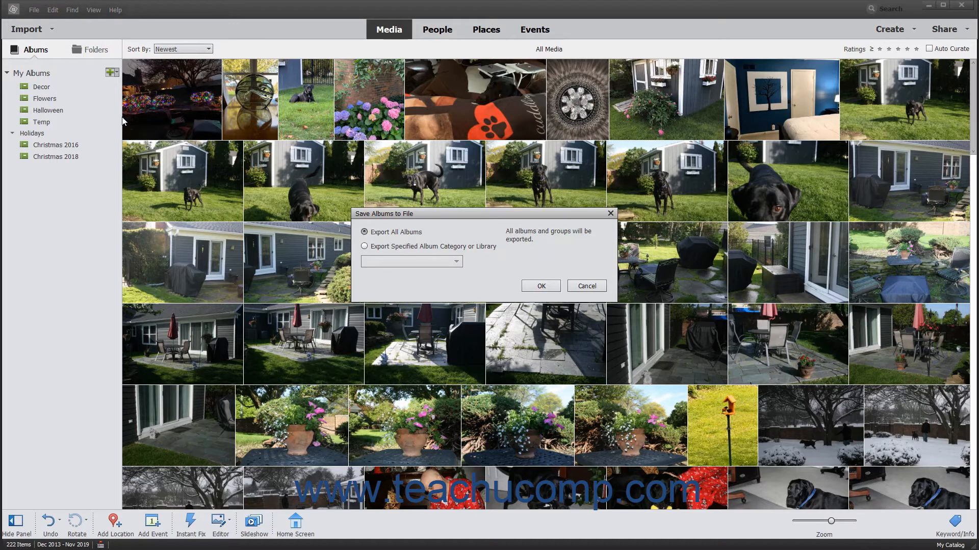
{"action": "left_click", "coordinate": [370, 230]}
{"action": "left_click", "coordinate": [379, 248]}
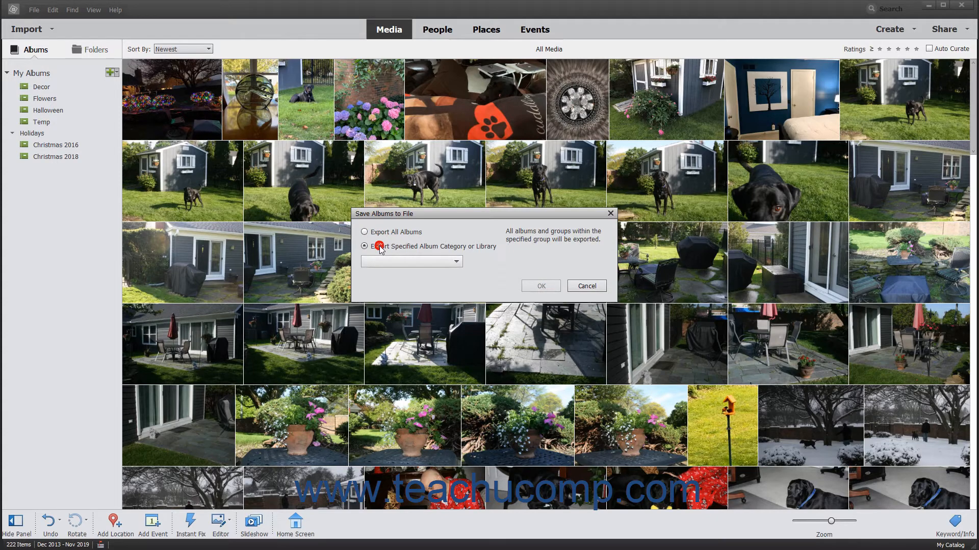
{"action": "left_click", "coordinate": [457, 262]}
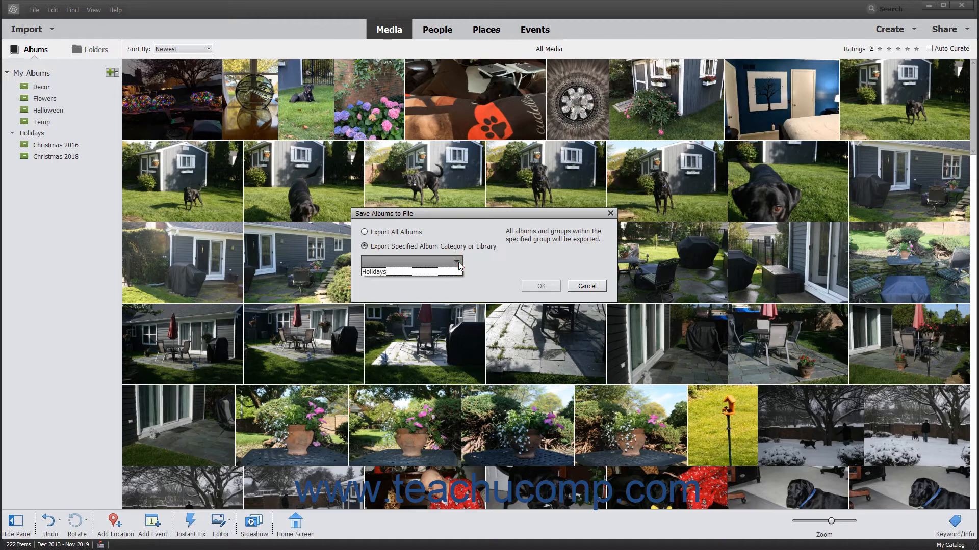
{"action": "left_click", "coordinate": [446, 272]}
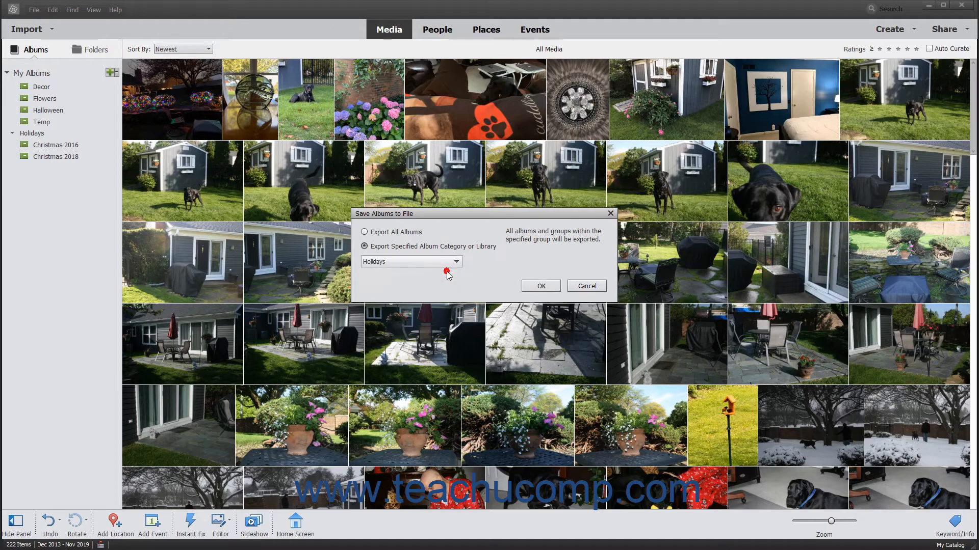
{"action": "left_click", "coordinate": [542, 286]}
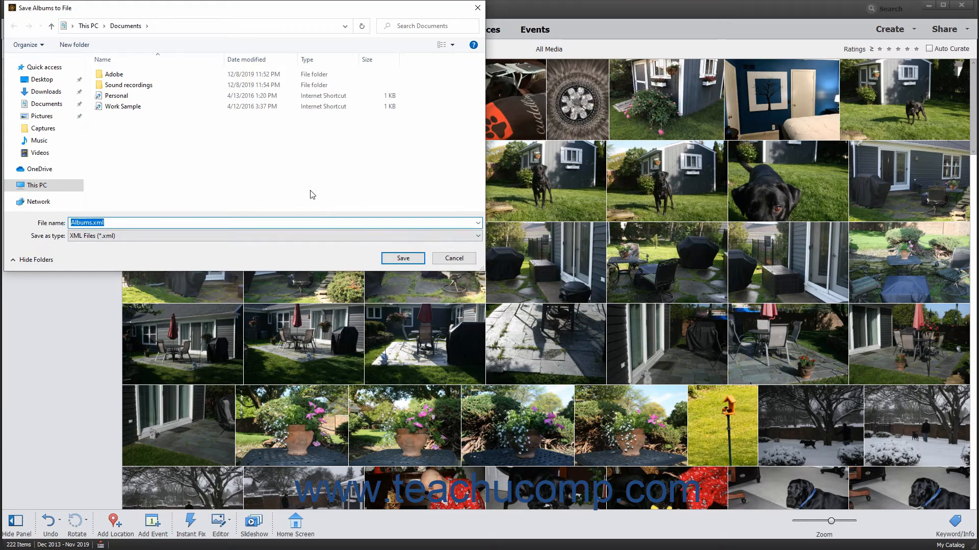
{"action": "left_click", "coordinate": [111, 225]}
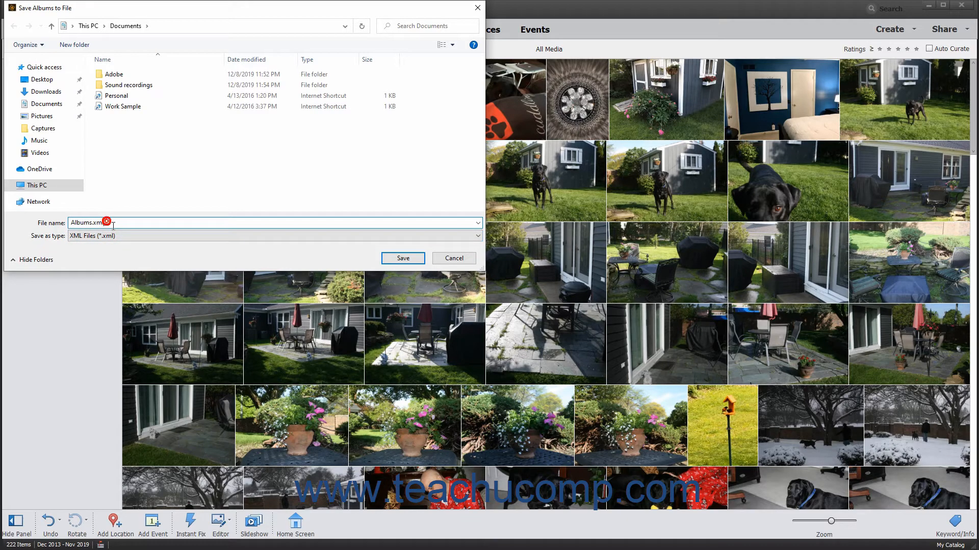
{"action": "left_click", "coordinate": [391, 258]}
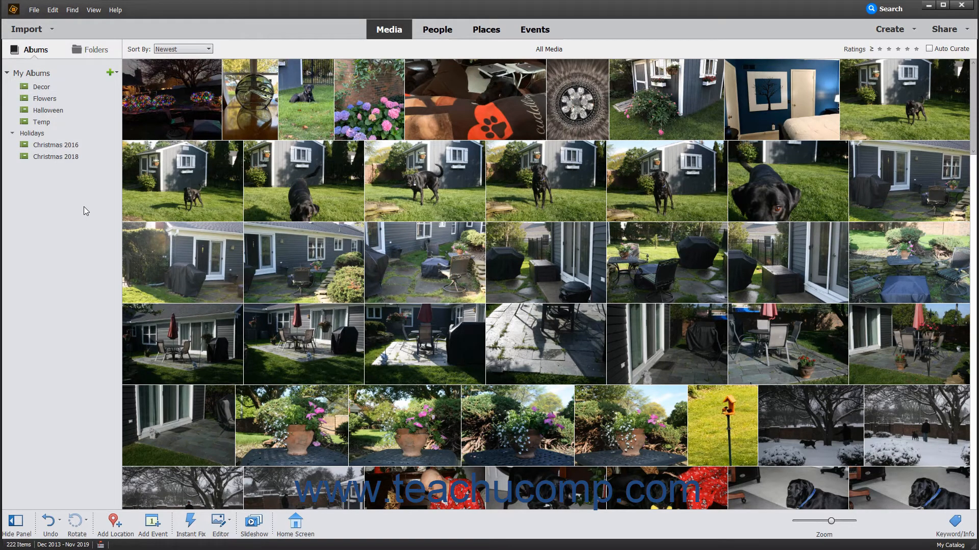
Import albums from the Albums.xml file in the Documents folder
{"action": "left_click", "coordinate": [117, 74]}
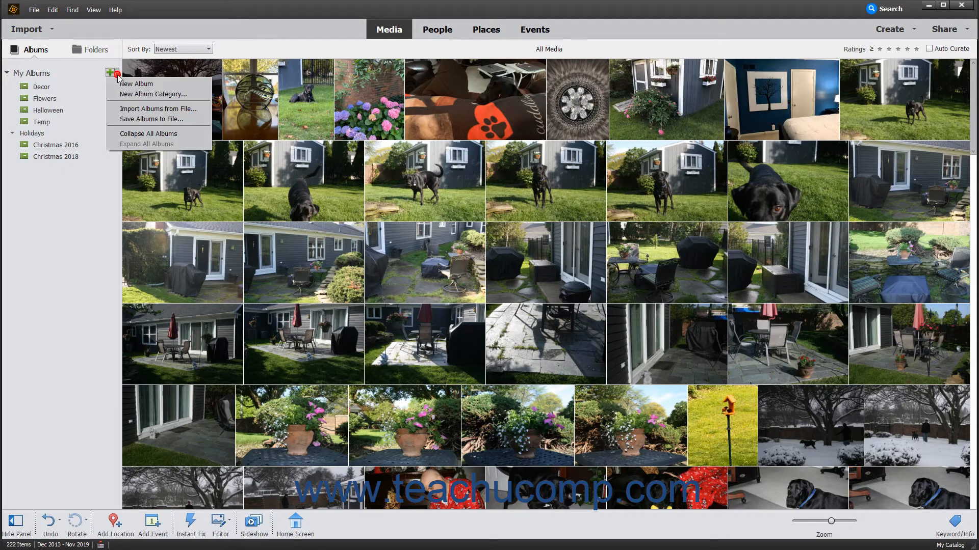
{"action": "left_click", "coordinate": [122, 110]}
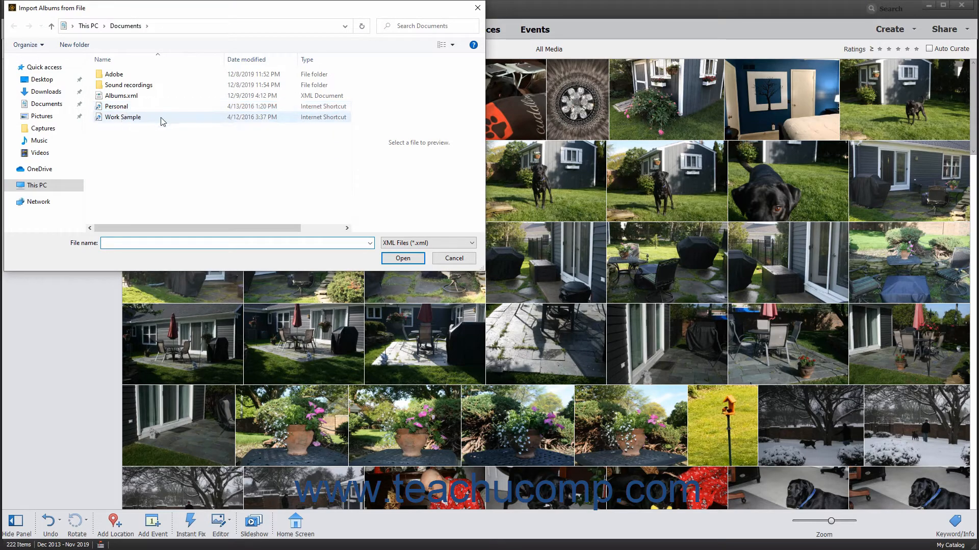
{"action": "left_click", "coordinate": [131, 97]}
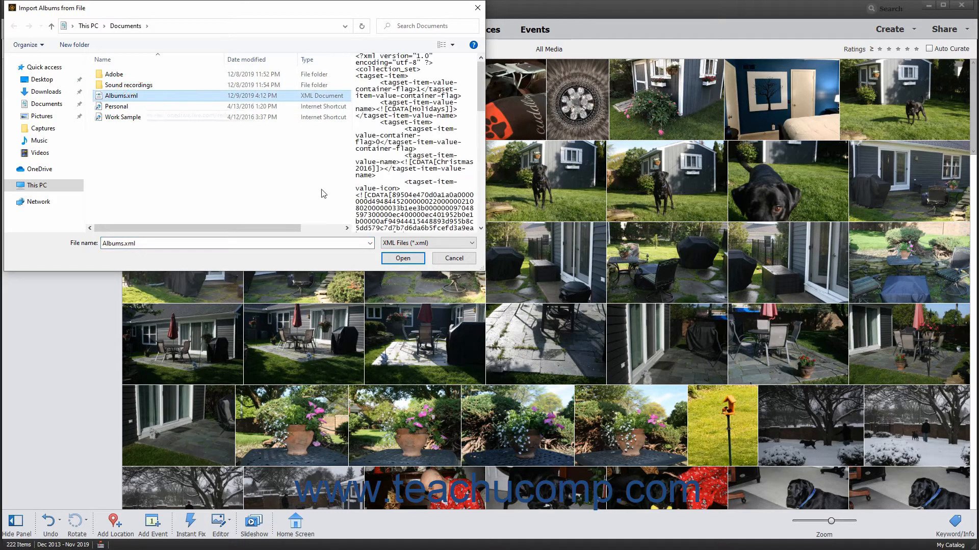
{"action": "left_click", "coordinate": [395, 259]}
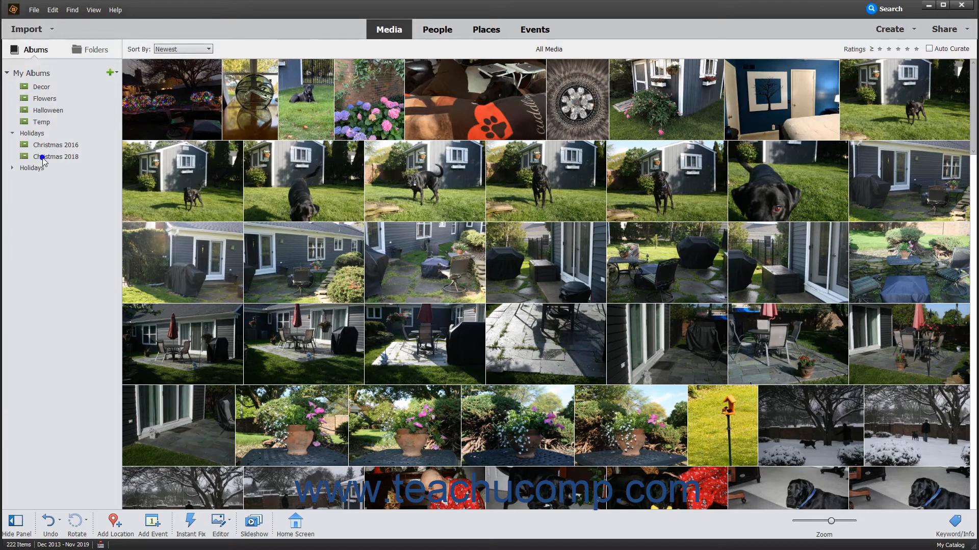
Open the Christmas 2018 album for editing, review its name, category and contents, and accept the settings
{"action": "right_click", "coordinate": [44, 159]}
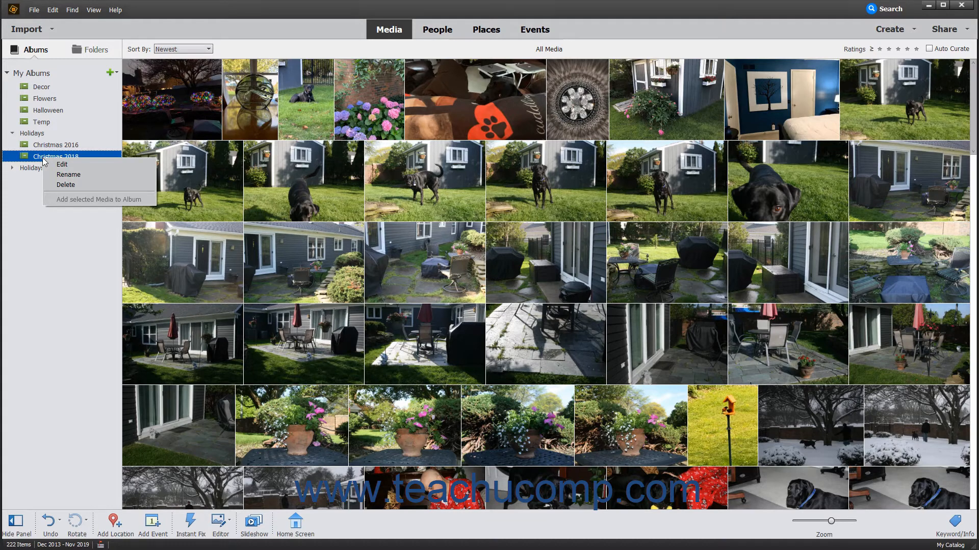
{"action": "left_click", "coordinate": [53, 166]}
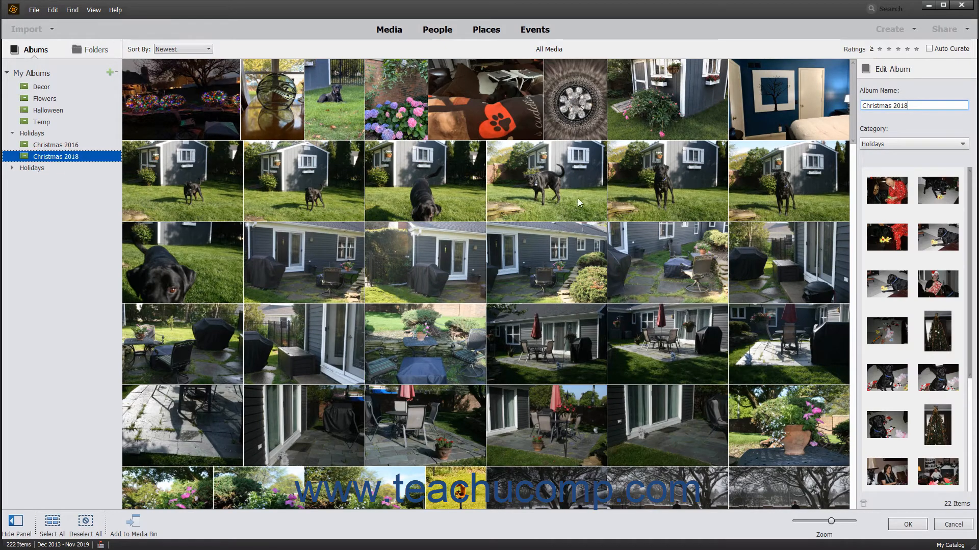
{"action": "left_click", "coordinate": [897, 71]}
{"action": "left_click", "coordinate": [907, 525]}
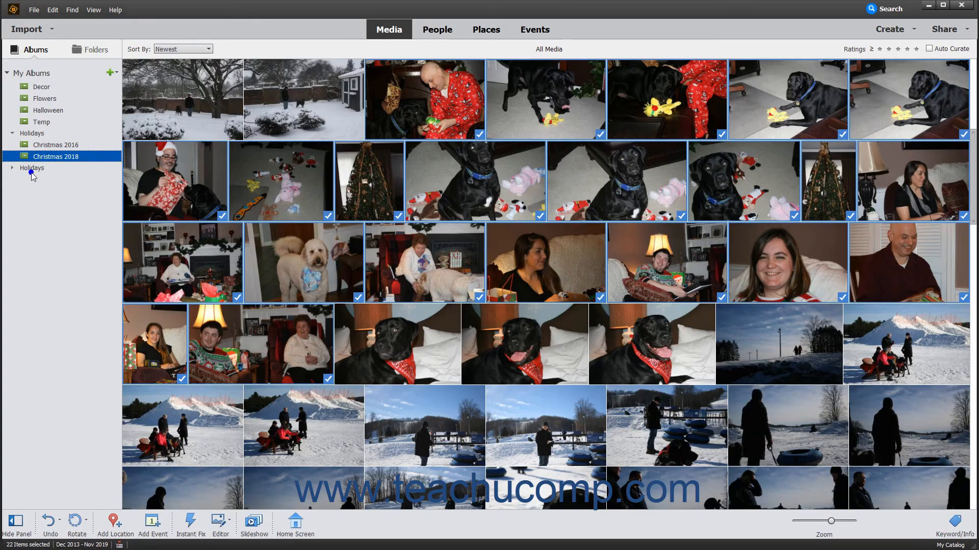
Review the name and parent category settings of the imported Holidays category and cancel the edit
{"action": "right_click", "coordinate": [32, 174]}
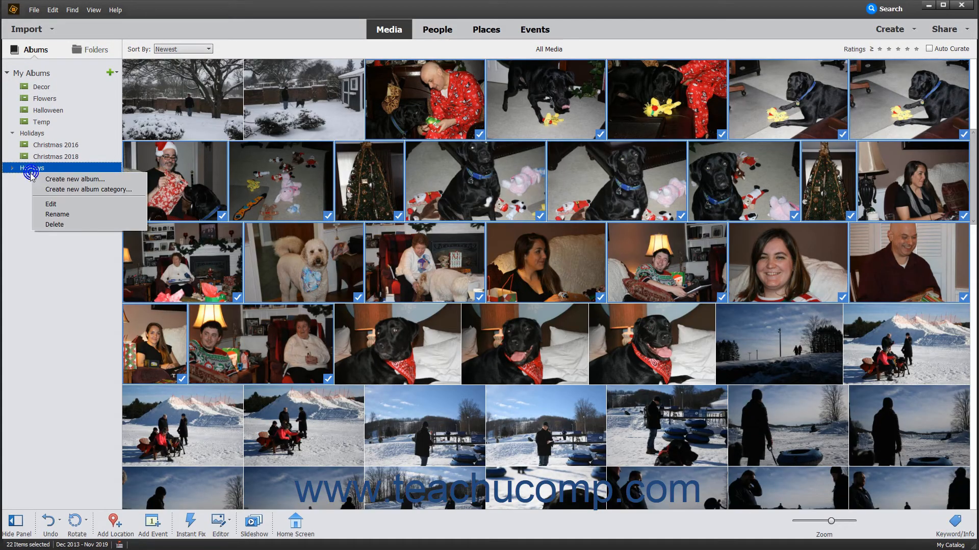
{"action": "left_click", "coordinate": [51, 204]}
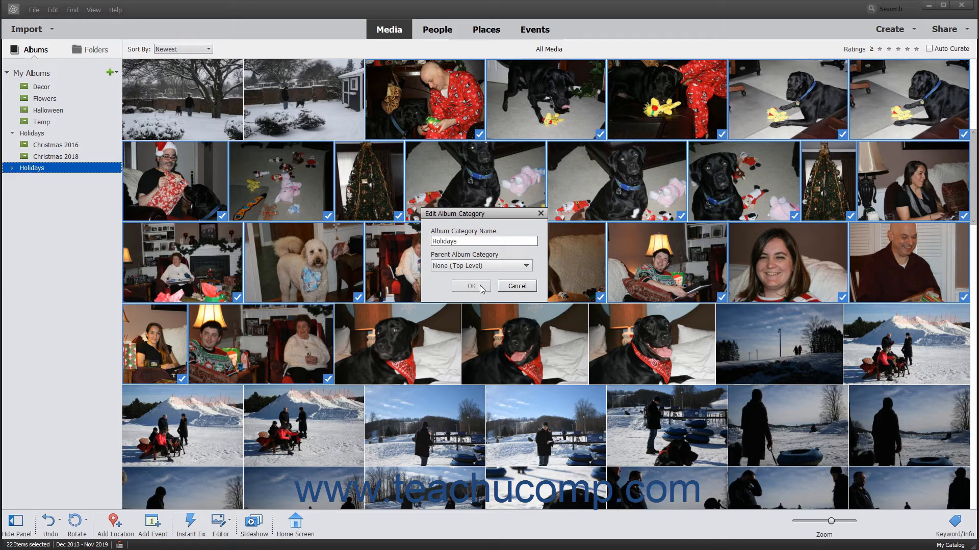
{"action": "left_click", "coordinate": [512, 286]}
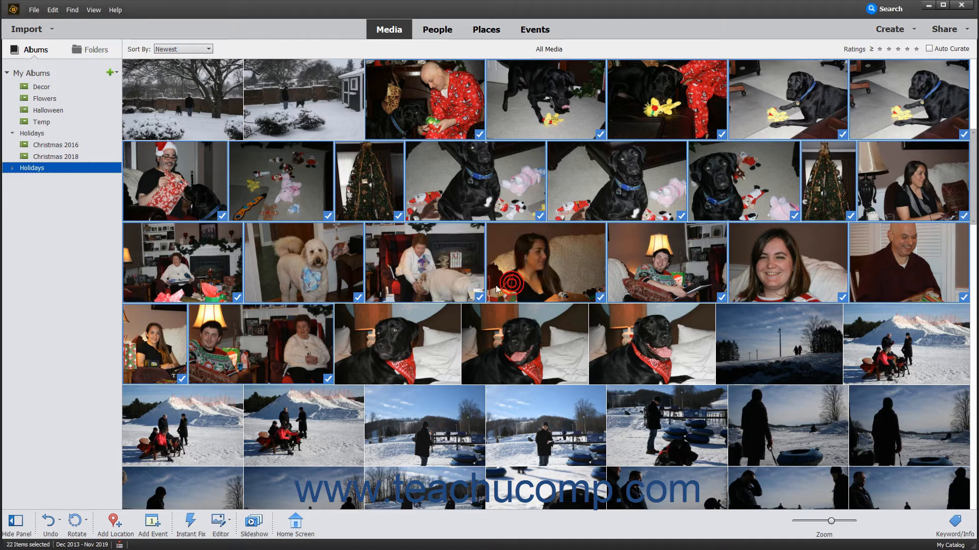
Rename the Halloween album to Halloween 2015
{"action": "right_click", "coordinate": [65, 112]}
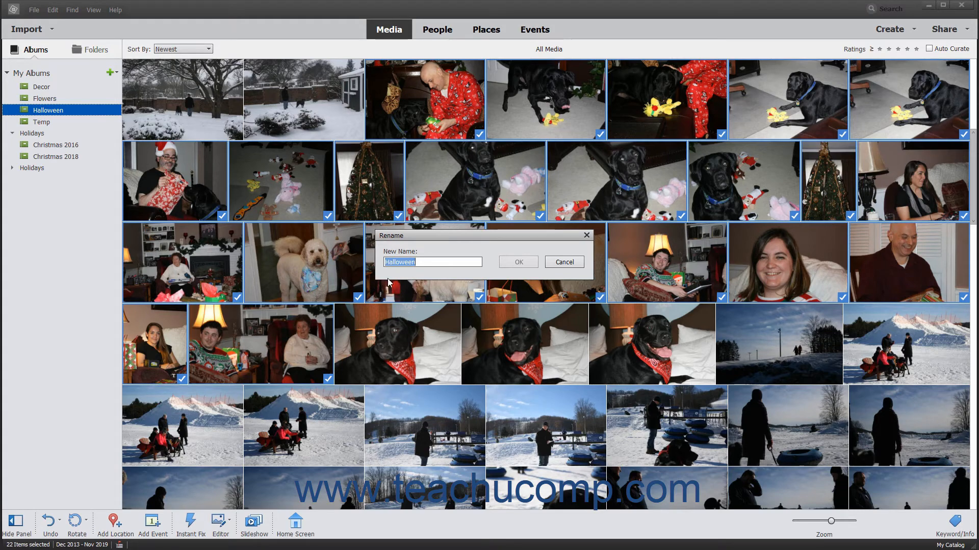
{"action": "left_click", "coordinate": [426, 263]}
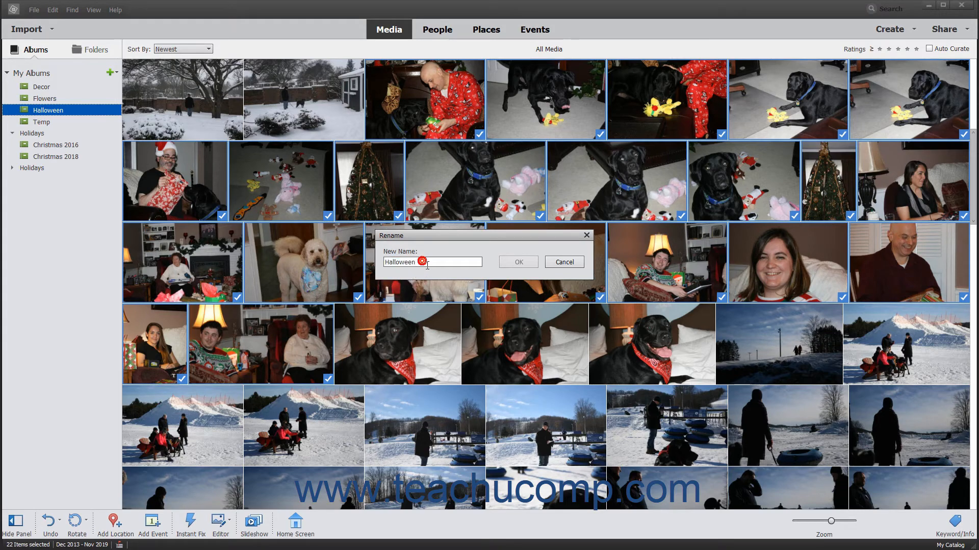
{"action": "type", "text": "2015"}
{"action": "left_click", "coordinate": [532, 262]}
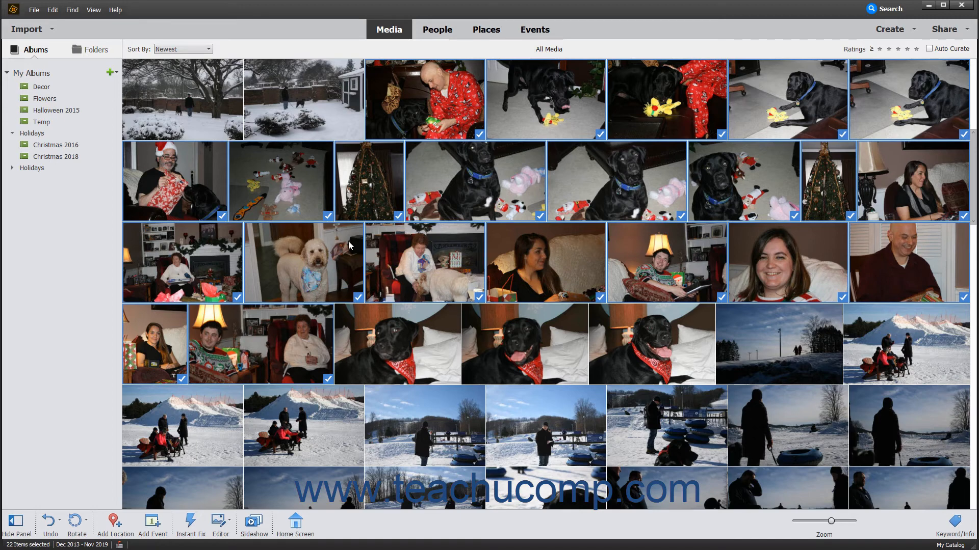
Delete the imported duplicate Holidays category, including the albums under it
{"action": "right_click", "coordinate": [40, 168]}
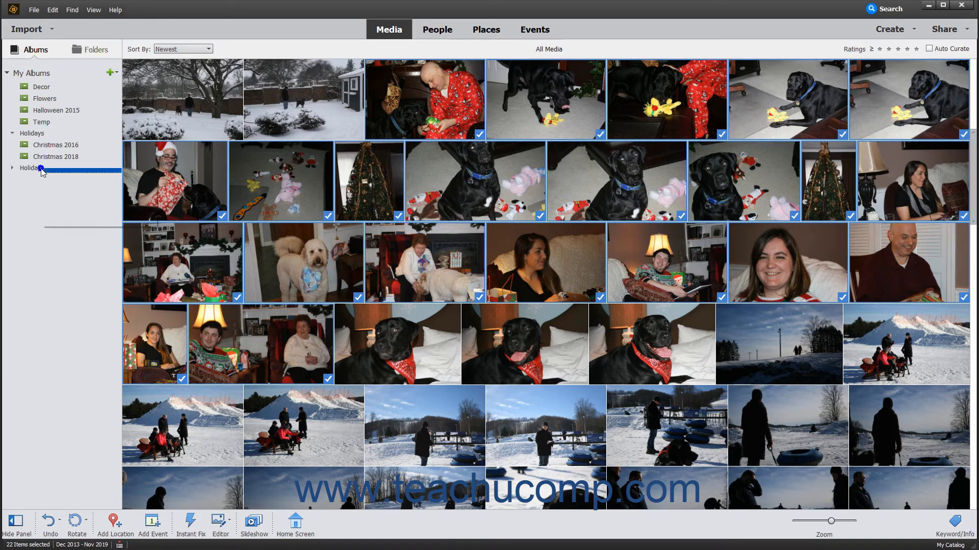
{"action": "left_click", "coordinate": [62, 219]}
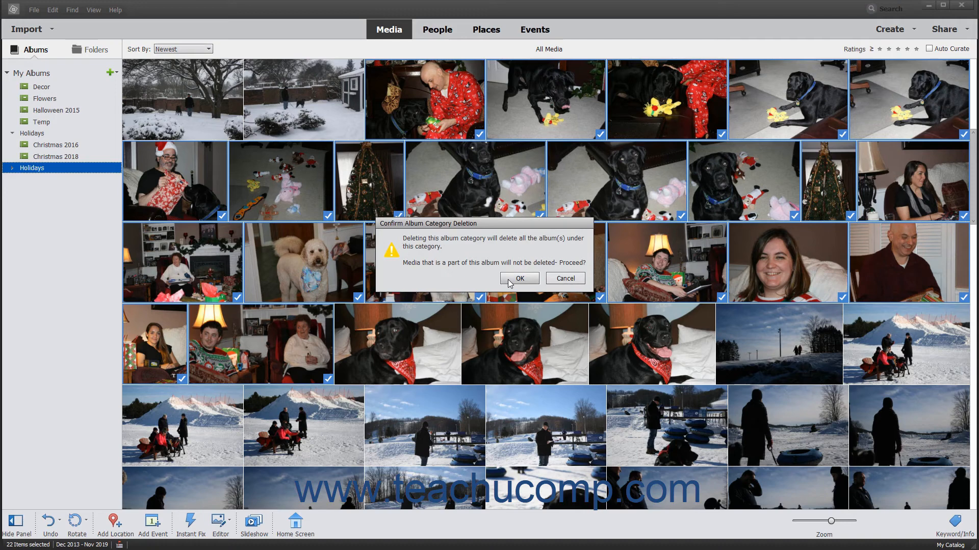
{"action": "left_click", "coordinate": [508, 282]}
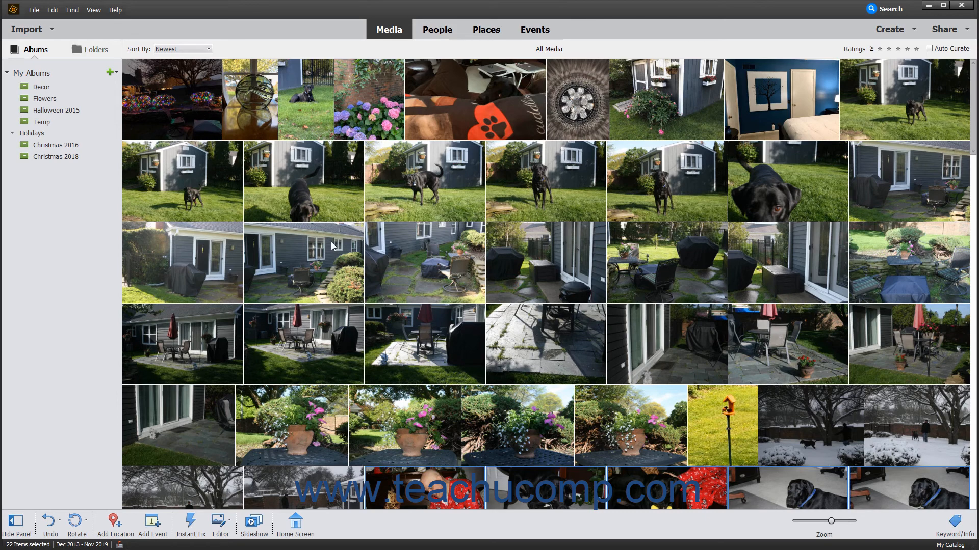
Add the night photo of the colorful holiday lights, first in the media grid, to the Christmas 2018 album
{"action": "left_click", "coordinate": [197, 116]}
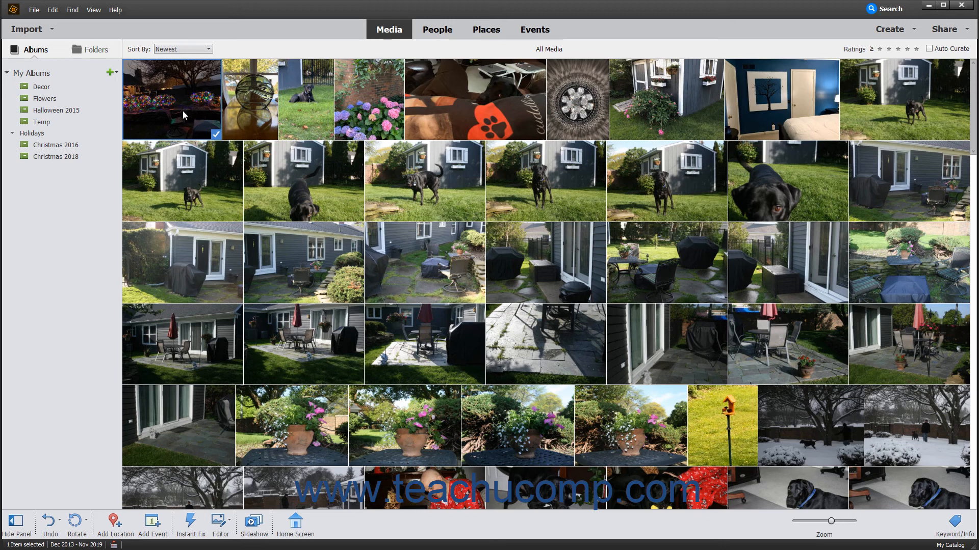
{"action": "right_click", "coordinate": [76, 157]}
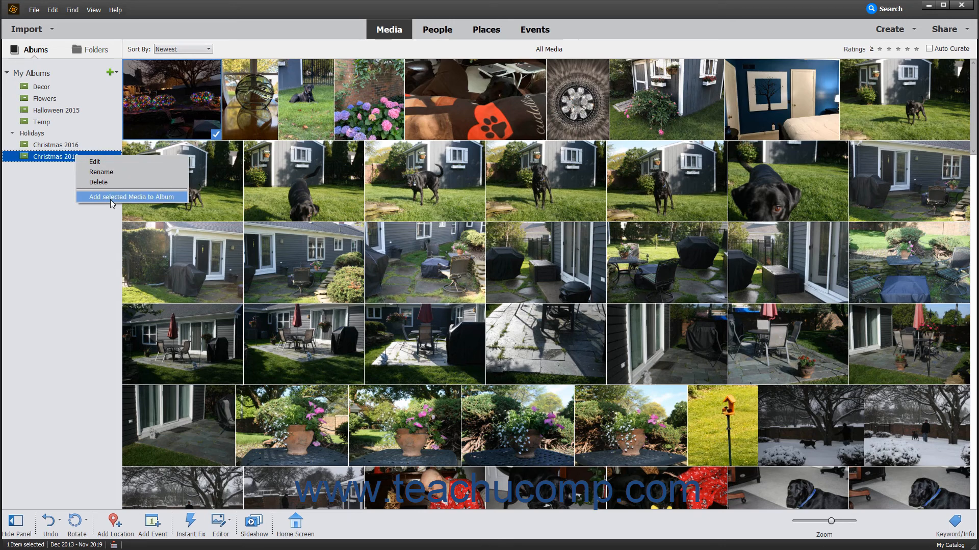
{"action": "left_click", "coordinate": [111, 200]}
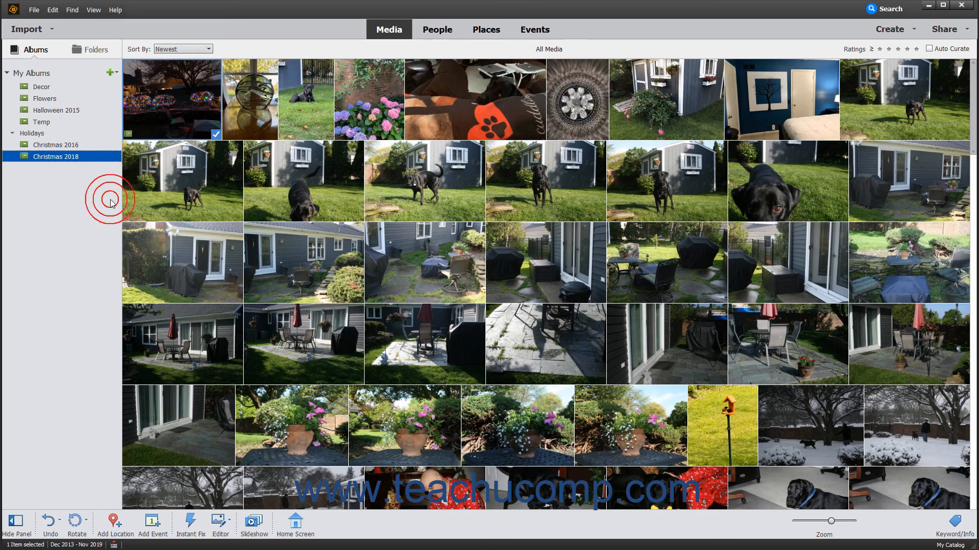